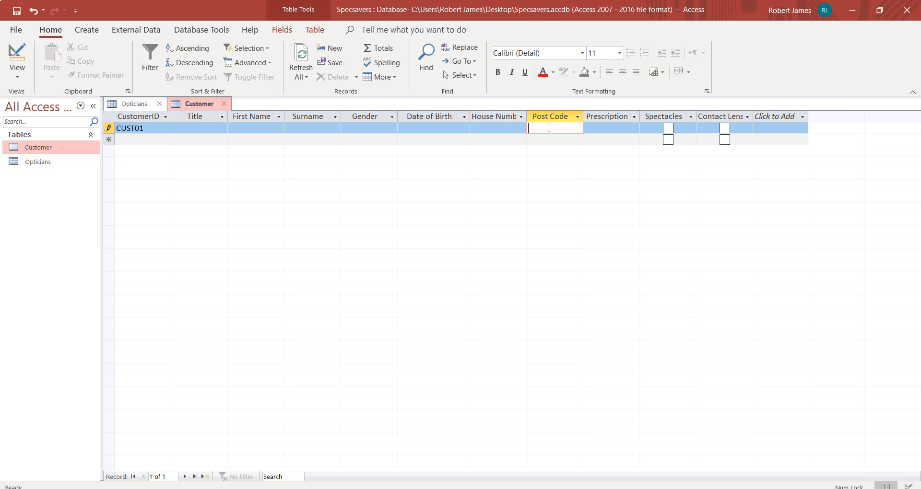
Test the first record's Post Code field with a long random string of characters and clear the entry
{"action": "type", "text": "pwefskwejdkwendwefe6f46e4fwe"}
{"action": "type", "text": "f"}
{"action": "key", "text": "Tab"}
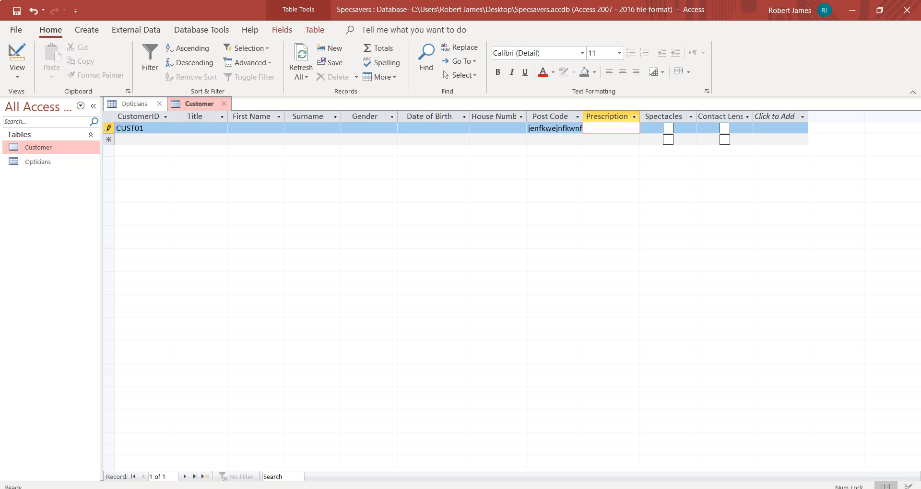
{"action": "key", "text": "shift+Tab"}
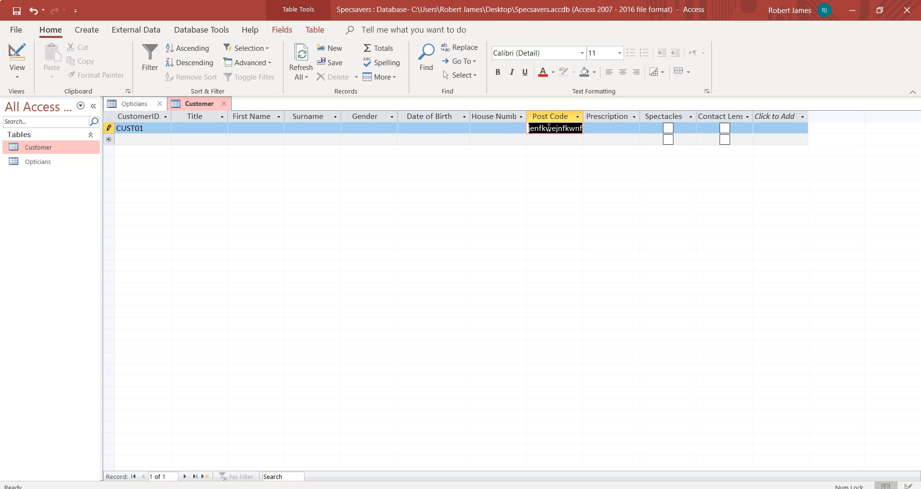
{"action": "key", "text": "shift+Tab"}
{"action": "key", "text": "shift+Tab"}
{"action": "key", "text": "shift+Tab"}
{"action": "key", "text": "Tab"}
{"action": "key", "text": "Tab"}
{"action": "key", "text": "Tab"}
{"action": "key", "text": "BackSpace"}
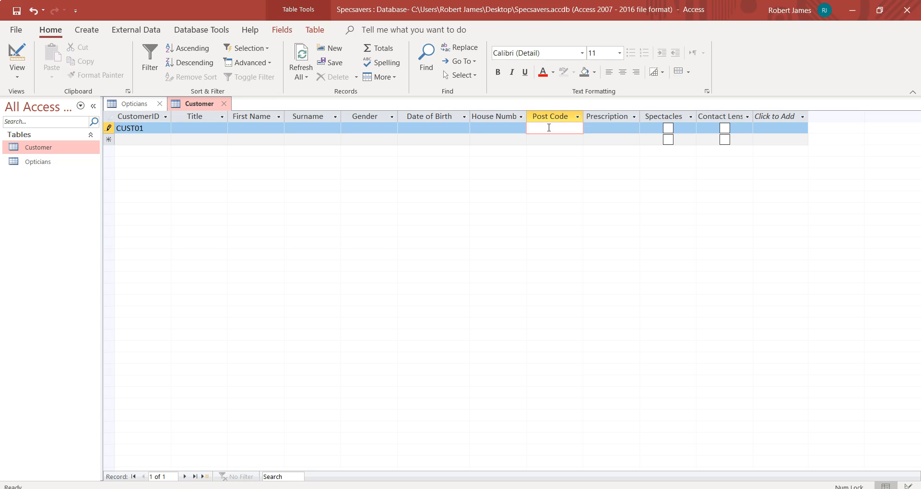
Set the Post Code field size to 8 in the Customer table's design
{"action": "left_click", "coordinate": [14, 50]}
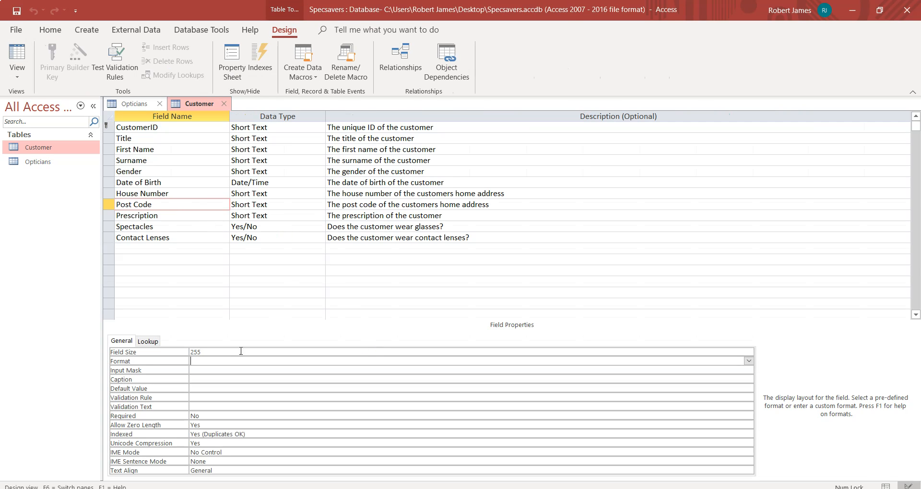
{"action": "left_click", "coordinate": [216, 355]}
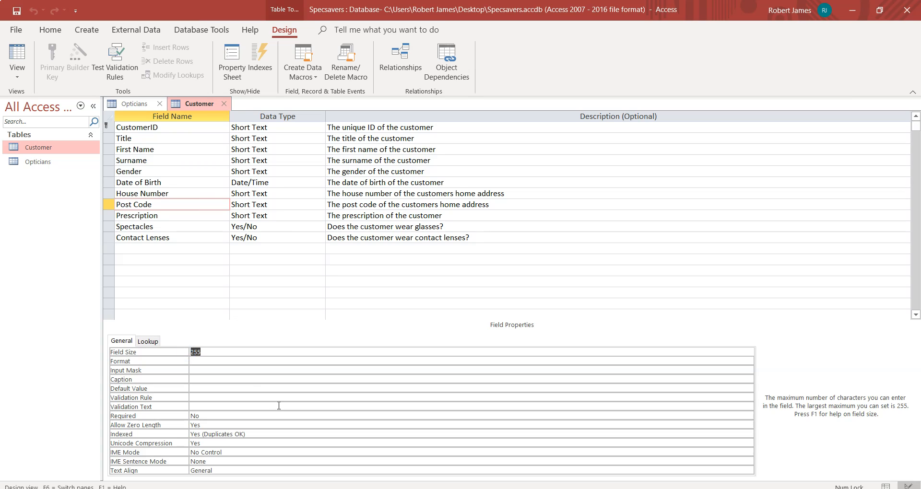
{"action": "type", "text": "8"}
Start the Input Mask Wizard for the Post Code field, saving the table, and choose the Postal Code mask
{"action": "left_click", "coordinate": [198, 371]}
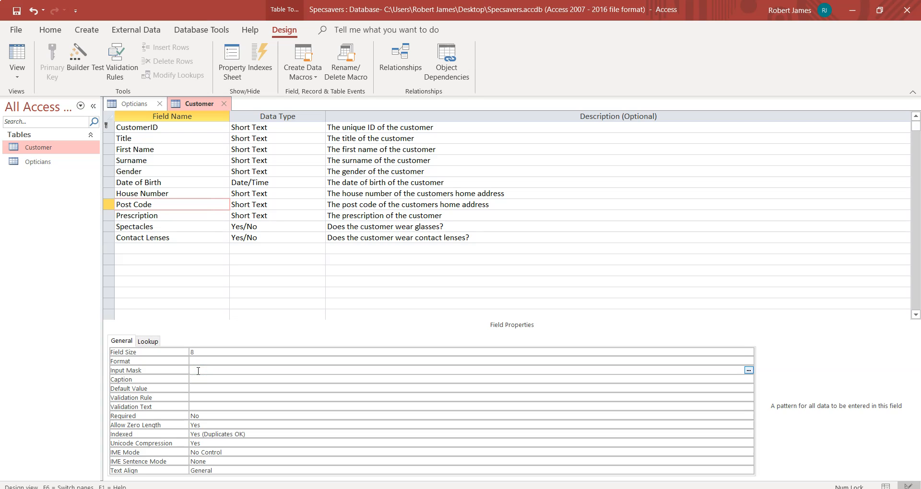
{"action": "left_click", "coordinate": [748, 371]}
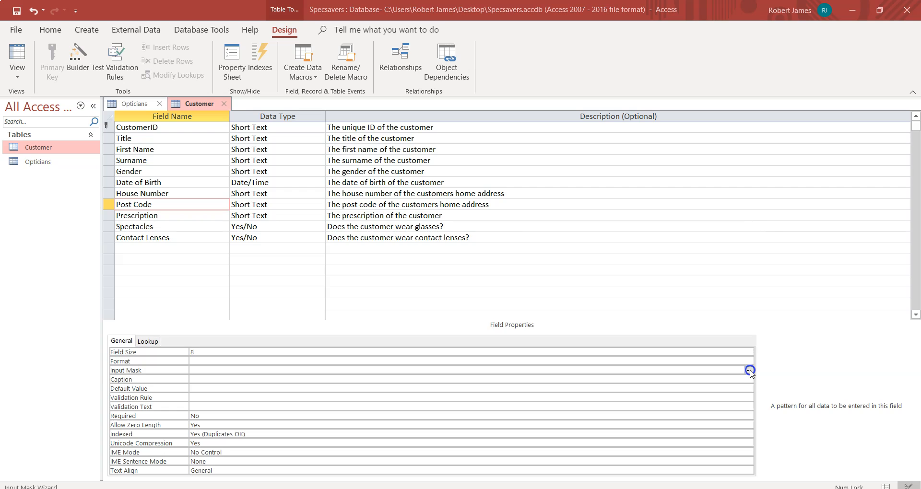
{"action": "left_click", "coordinate": [451, 285]}
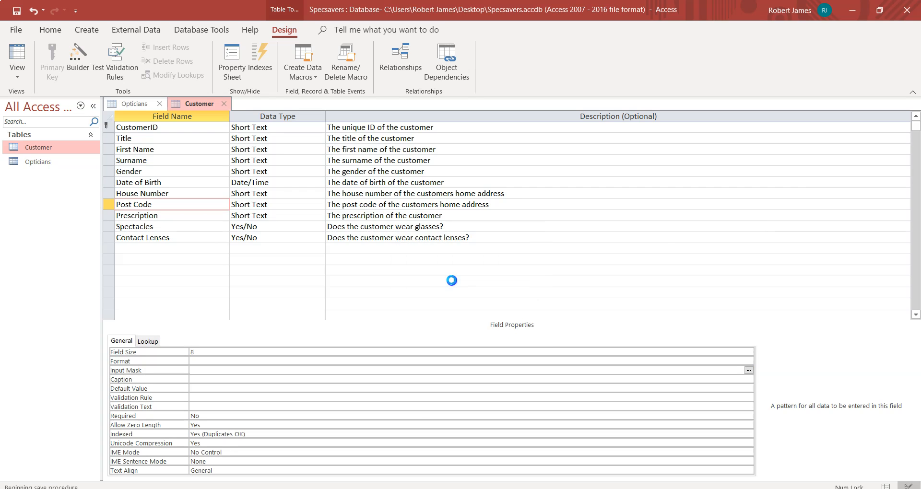
{"action": "left_click", "coordinate": [441, 291]}
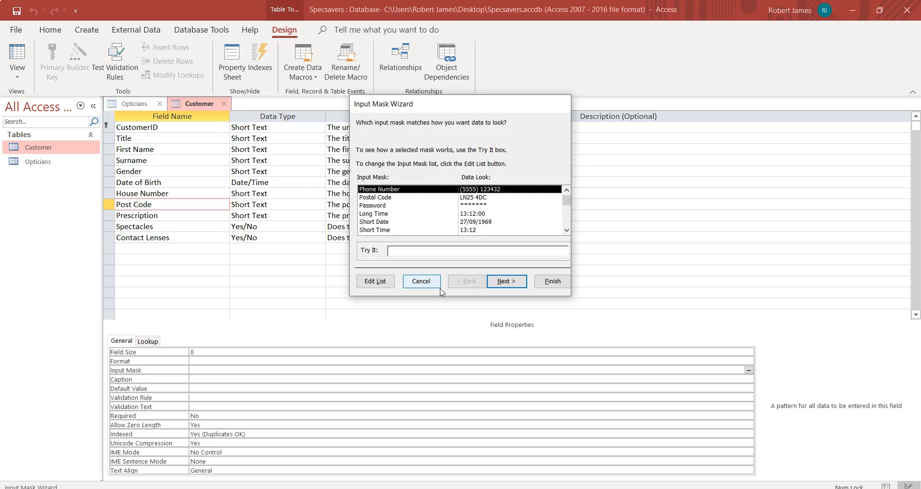
{"action": "left_click", "coordinate": [387, 199]}
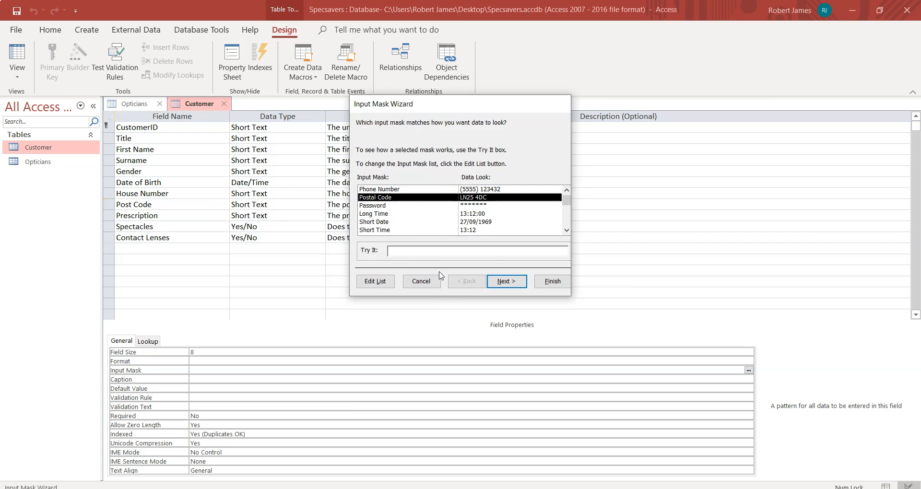
{"action": "left_click", "coordinate": [415, 254]}
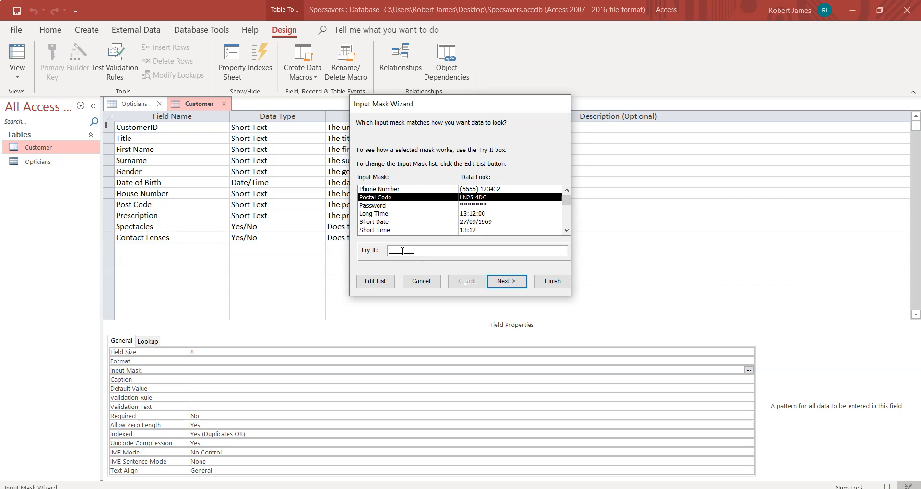
{"action": "left_click", "coordinate": [393, 252]}
Keep the suggested mask and placeholder, store the data with the symbols in the mask, and finish the wizard
{"action": "left_click", "coordinate": [506, 278]}
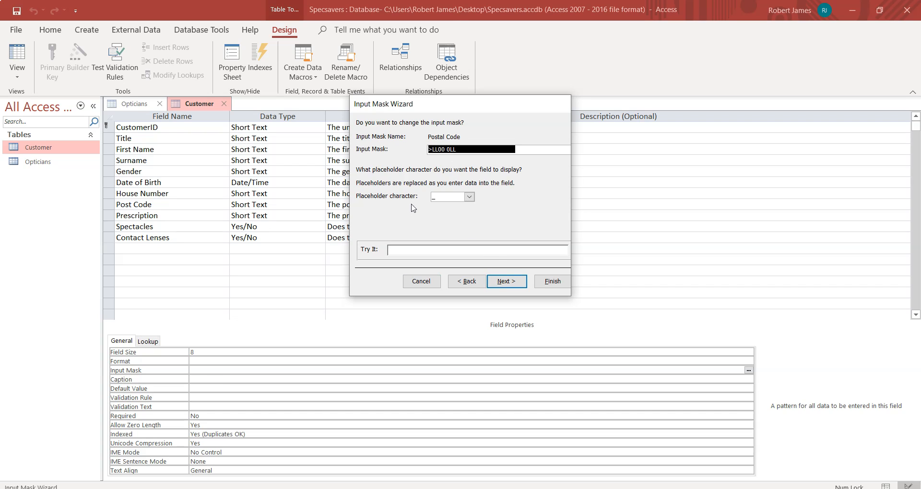
{"action": "left_click", "coordinate": [501, 282]}
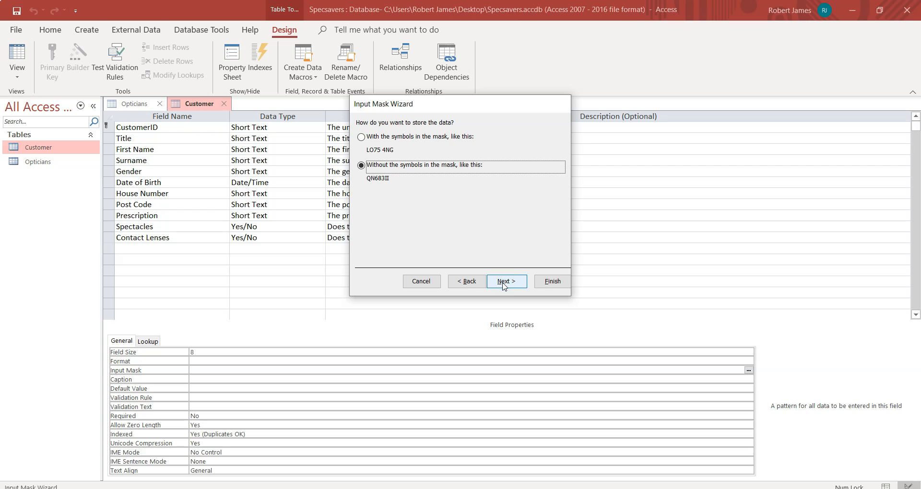
{"action": "left_click", "coordinate": [383, 137]}
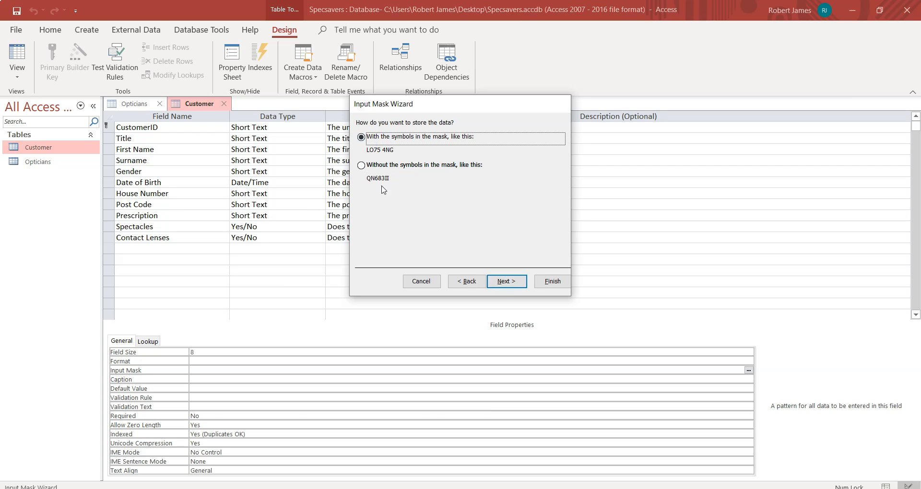
{"action": "left_click", "coordinate": [522, 282]}
{"action": "left_click", "coordinate": [552, 281]}
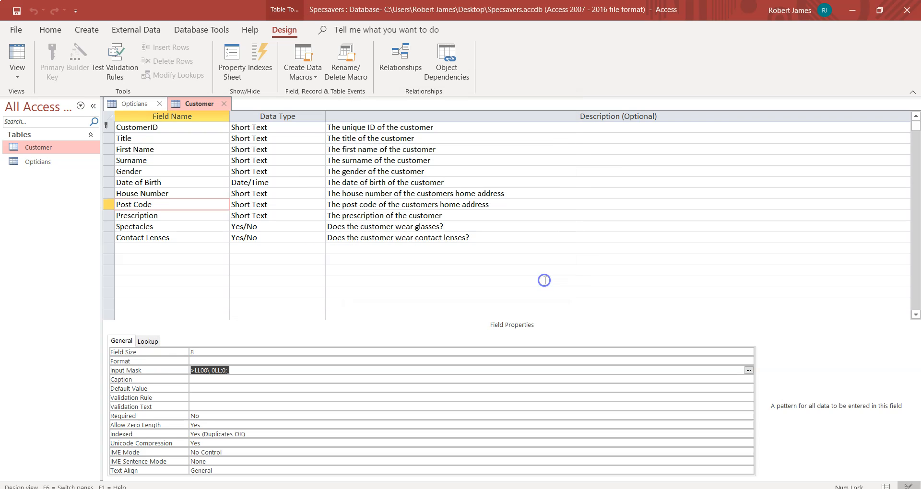
Save the Customer table with the Post Code input mask and return to its datasheet
{"action": "left_click", "coordinate": [236, 371]}
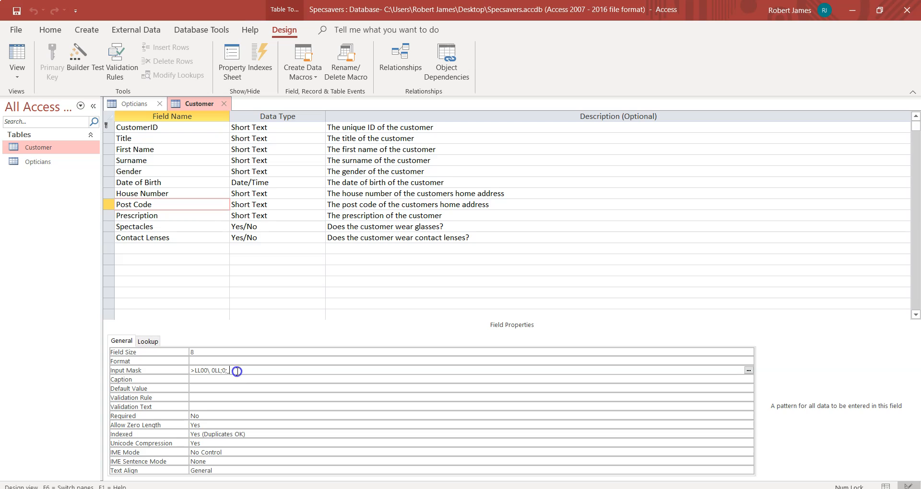
{"action": "left_click", "coordinate": [201, 370]}
{"action": "left_click", "coordinate": [17, 54]}
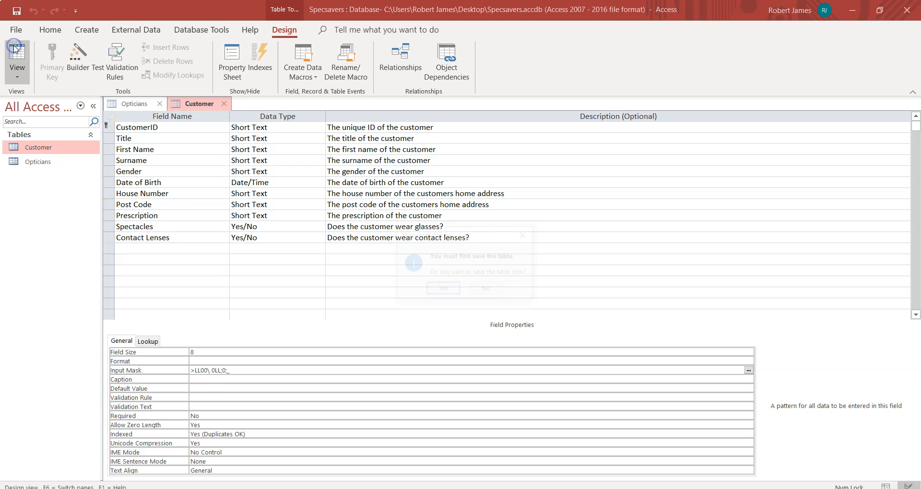
{"action": "left_click", "coordinate": [446, 291]}
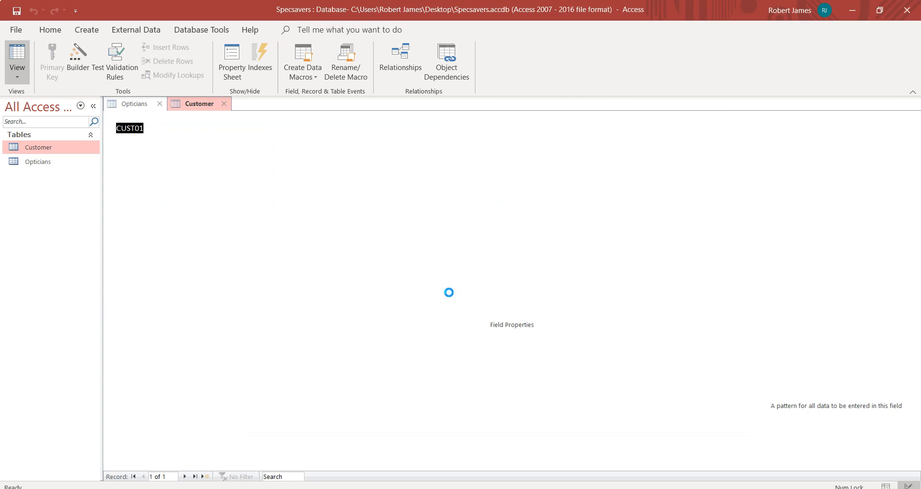
Enter a complete post code in the first customer record, following the input mask
{"action": "left_click", "coordinate": [536, 128]}
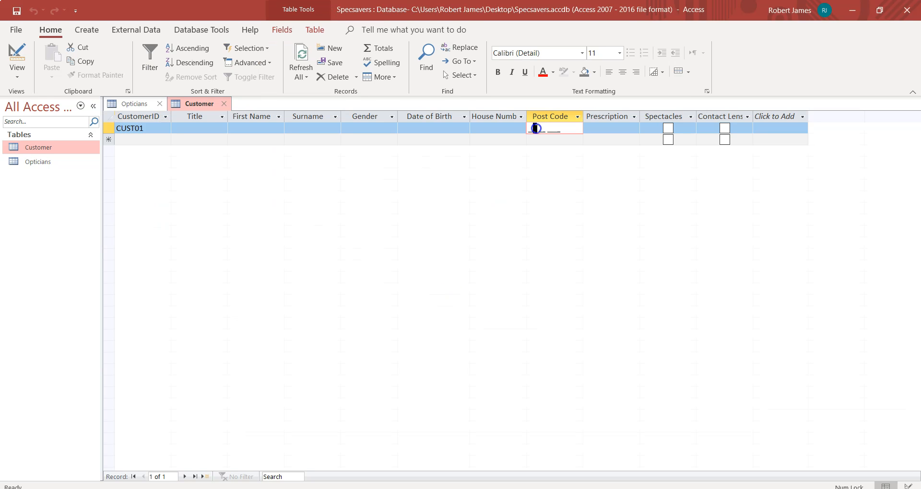
{"action": "key", "text": "shift+Tab"}
{"action": "key", "text": "Tab"}
{"action": "left_click", "coordinate": [544, 132]}
{"action": "left_click", "coordinate": [530, 129]}
{"action": "type", "text": "CF35 5JN"}
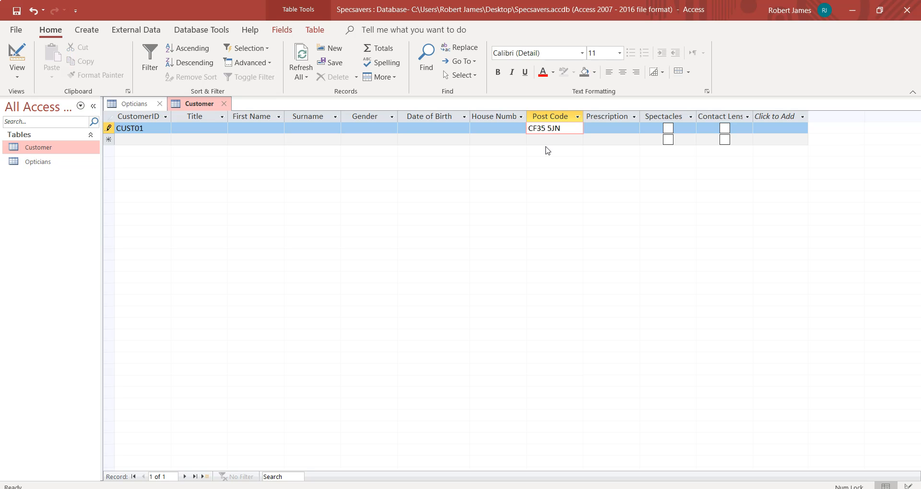
{"action": "key", "text": "Tab"}
{"action": "key", "text": "shift+Tab"}
{"action": "key", "text": "Tab"}
{"action": "key", "text": "shift+Tab"}
{"action": "key", "text": "shift+Tab"}
{"action": "key", "text": "Tab"}
{"action": "key", "text": "shift+Tab"}
{"action": "key", "text": "Tab"}
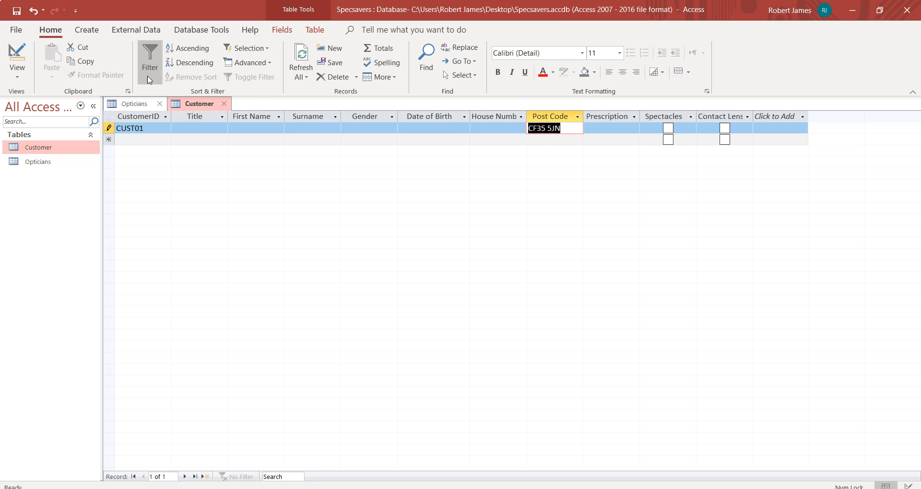
Review the Post Code input mask in the table design and its wizard options, leaving the mask as it is
{"action": "left_click", "coordinate": [17, 60]}
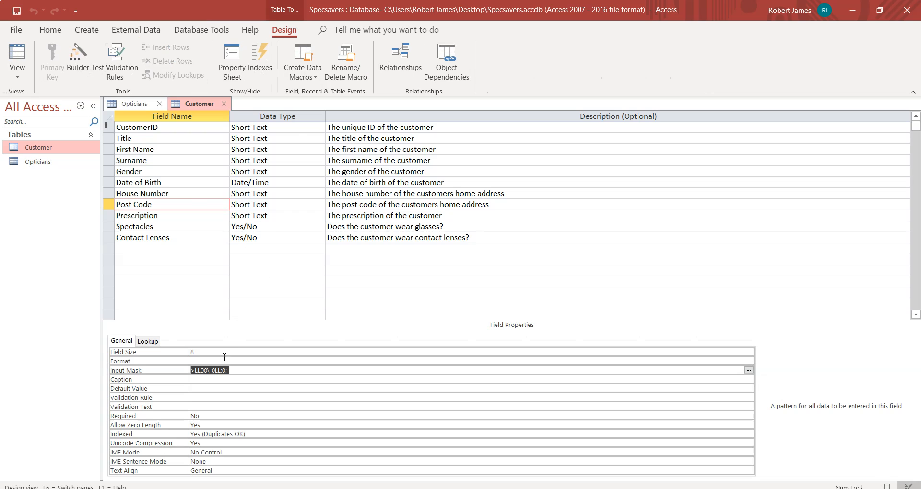
{"action": "left_click", "coordinate": [191, 370]}
{"action": "left_click", "coordinate": [749, 371]}
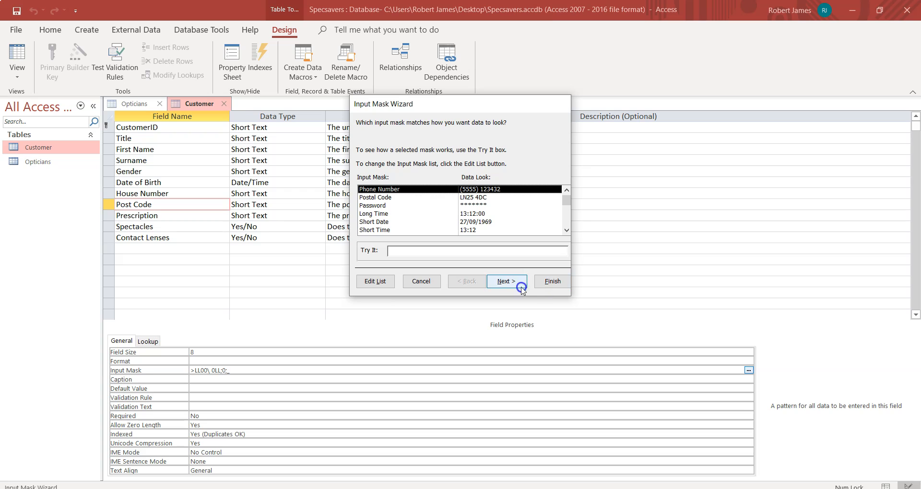
{"action": "left_click", "coordinate": [420, 283]}
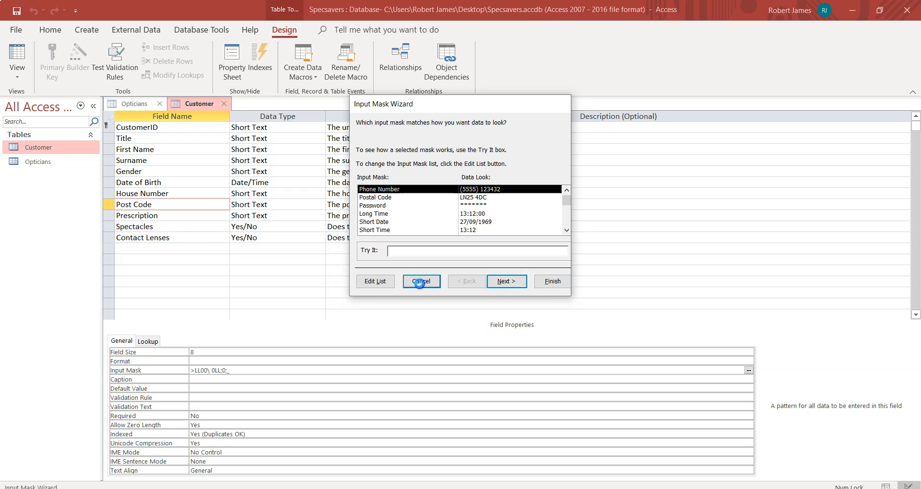
Set the CustomerID input mask to LLLL00, save the table and return to its datasheet
{"action": "left_click", "coordinate": [164, 128]}
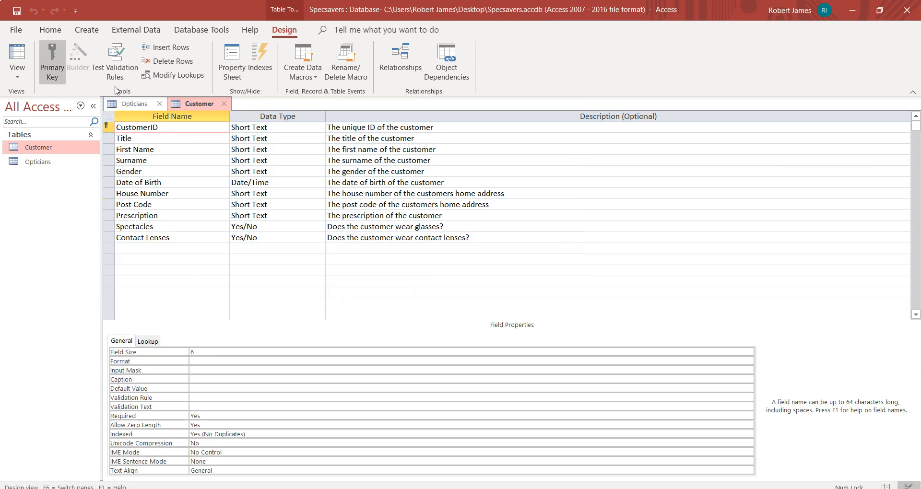
{"action": "left_click", "coordinate": [17, 57]}
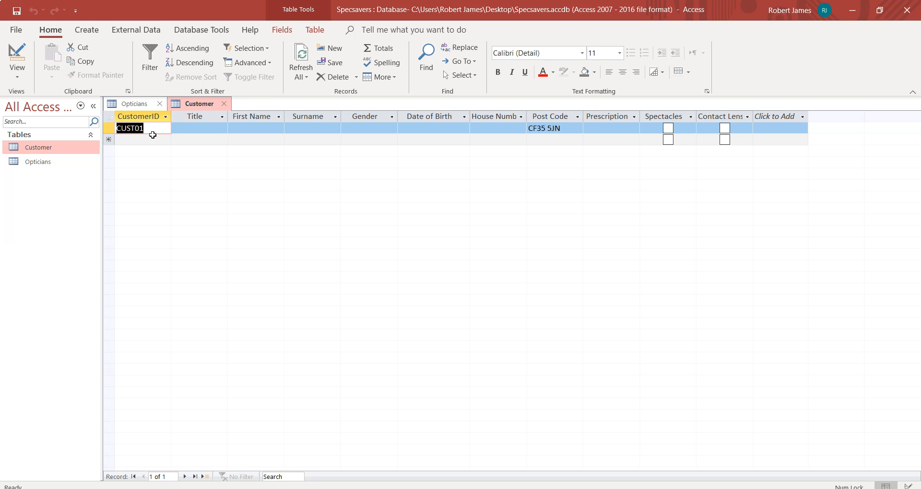
{"action": "left_click", "coordinate": [17, 55]}
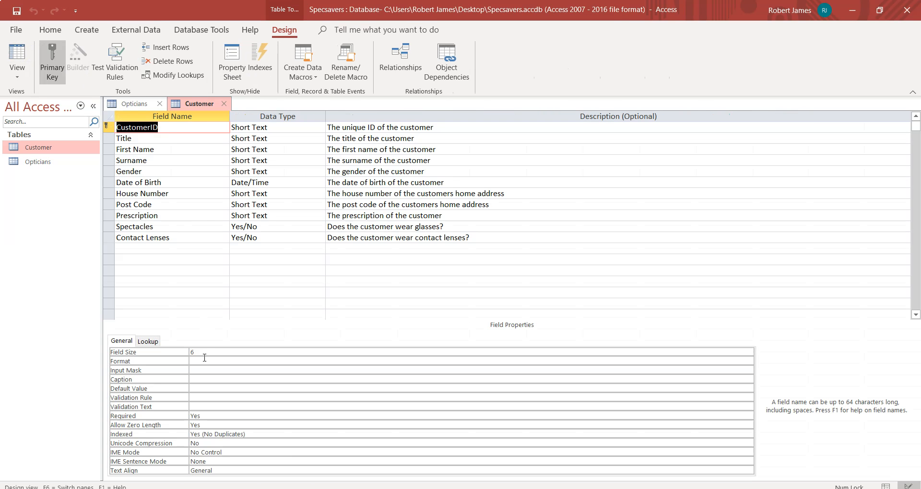
{"action": "left_click", "coordinate": [202, 370]}
{"action": "type", "text": "LLLL000"}
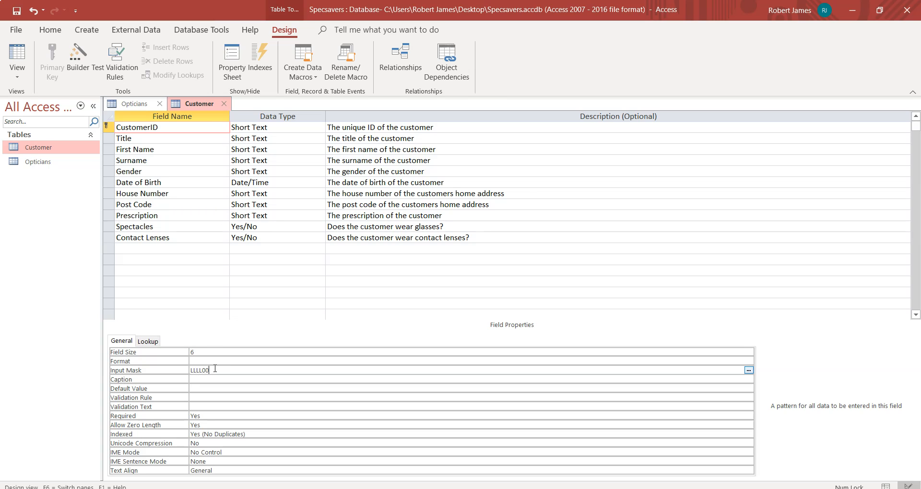
{"action": "left_click", "coordinate": [214, 379]}
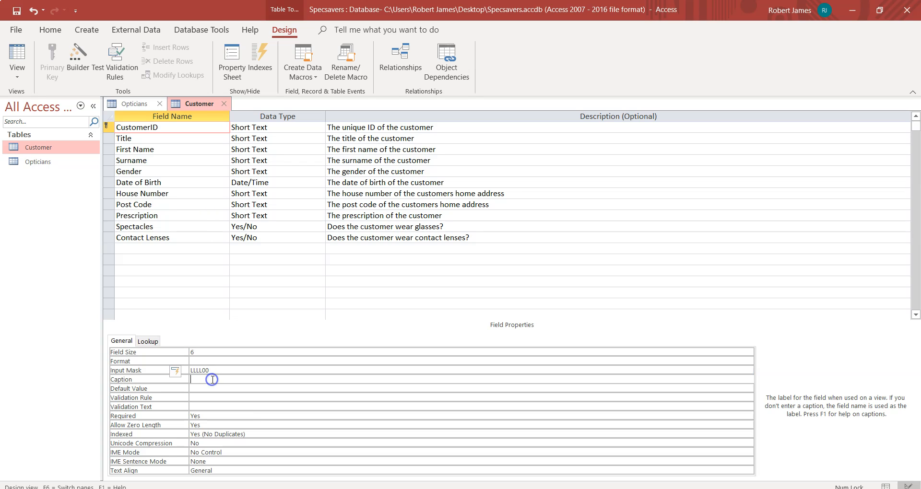
{"action": "left_click", "coordinate": [18, 54]}
{"action": "left_click", "coordinate": [432, 288]}
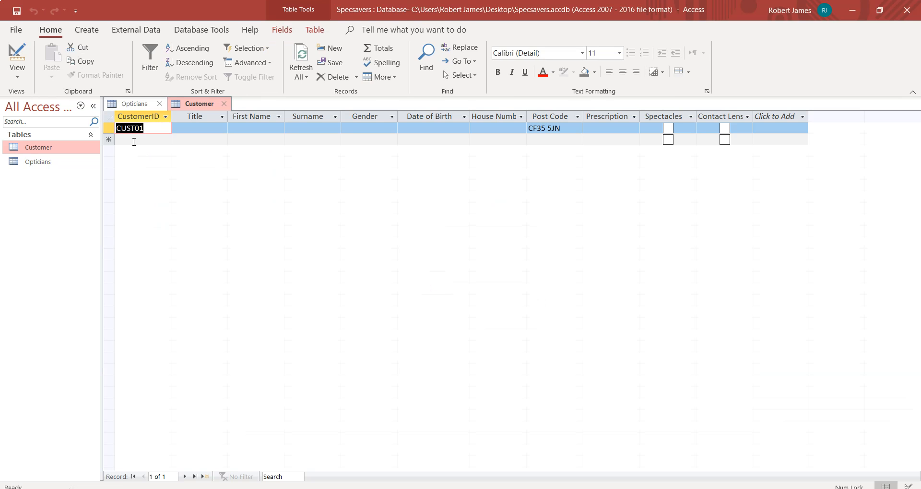
Add a second customer record with its CustomerID in lowercase letters followed by two digits
{"action": "left_click", "coordinate": [136, 140]}
{"action": "left_click", "coordinate": [150, 140]}
{"action": "key", "text": "BackSpace"}
{"action": "key", "text": "BackSpace"}
{"action": "key", "text": "BackSpace"}
{"action": "key", "text": "BackSpace"}
{"action": "key", "text": "BackSpace"}
{"action": "key", "text": "BackSpace"}
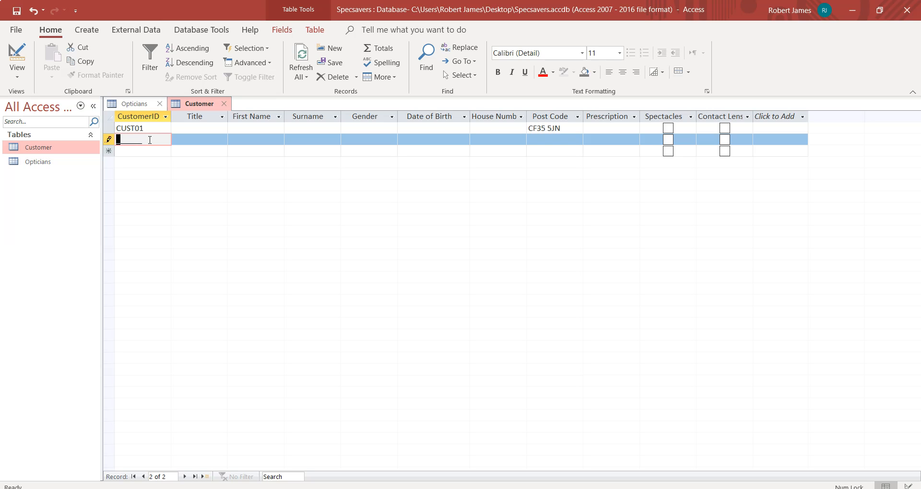
{"action": "type", "text": "c"}
{"action": "type", "text": "cuu"}
{"action": "key", "text": "BackSpace"}
{"action": "key", "text": "BackSpace"}
{"action": "key", "text": "BackSpace"}
{"action": "key", "text": "BackSpace"}
{"action": "type", "text": "cust02"}
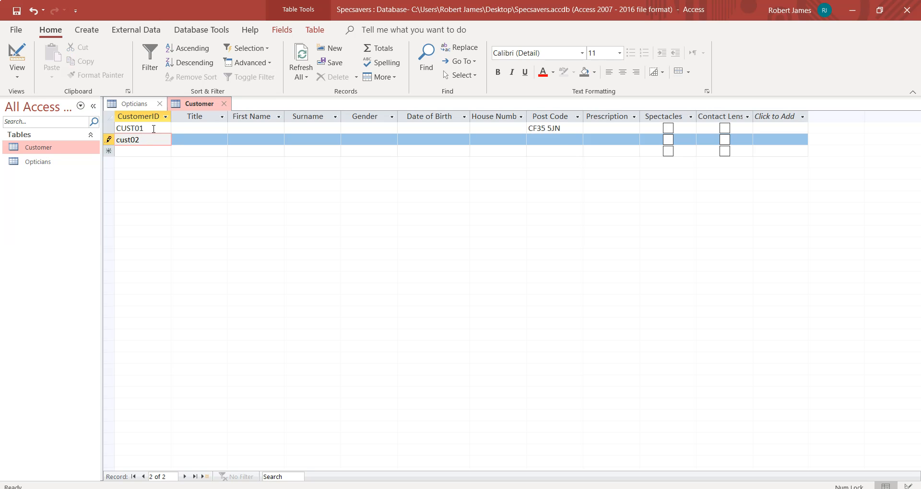
{"action": "left_click", "coordinate": [153, 129]}
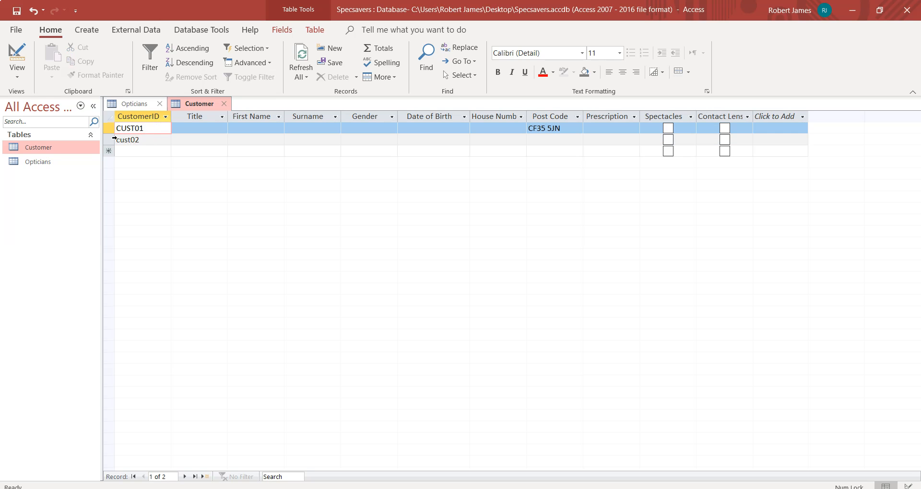
Change the CustomerID input mask to >LLLL00 to force uppercase, save the table and return to its datasheet
{"action": "left_click", "coordinate": [17, 58]}
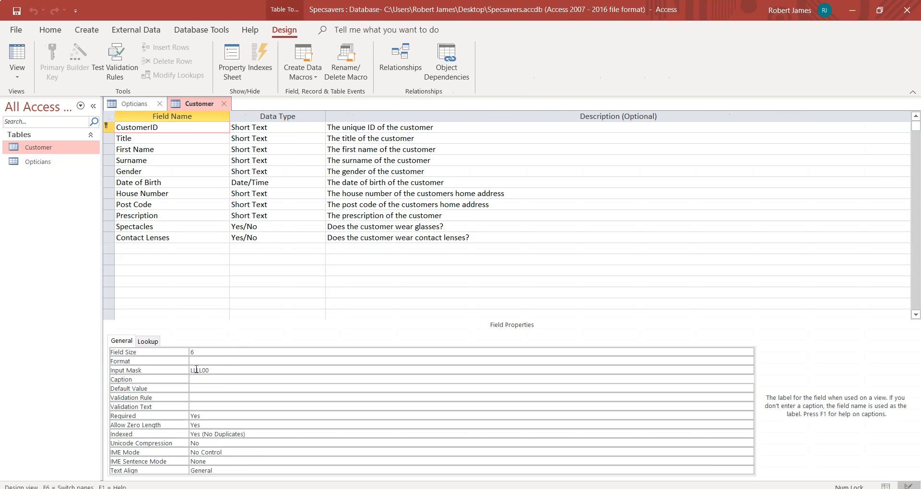
{"action": "left_click", "coordinate": [190, 370]}
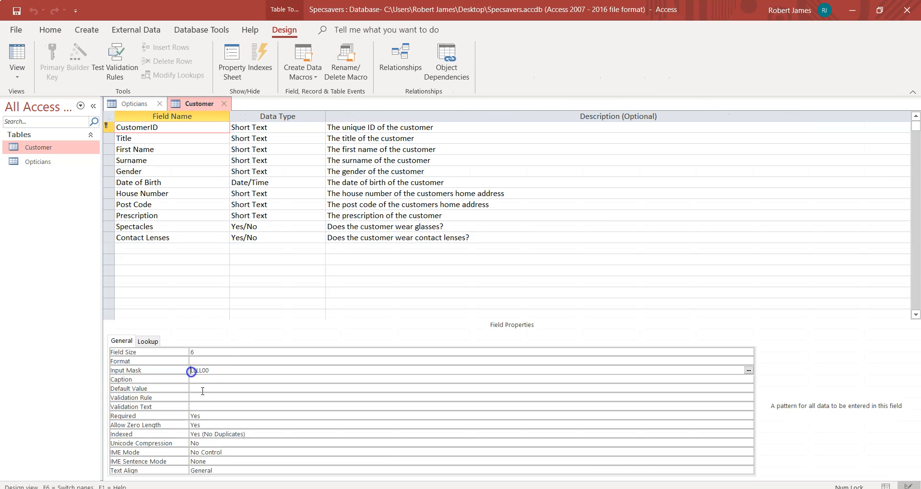
{"action": "type", "text": ">"}
{"action": "left_click", "coordinate": [17, 53]}
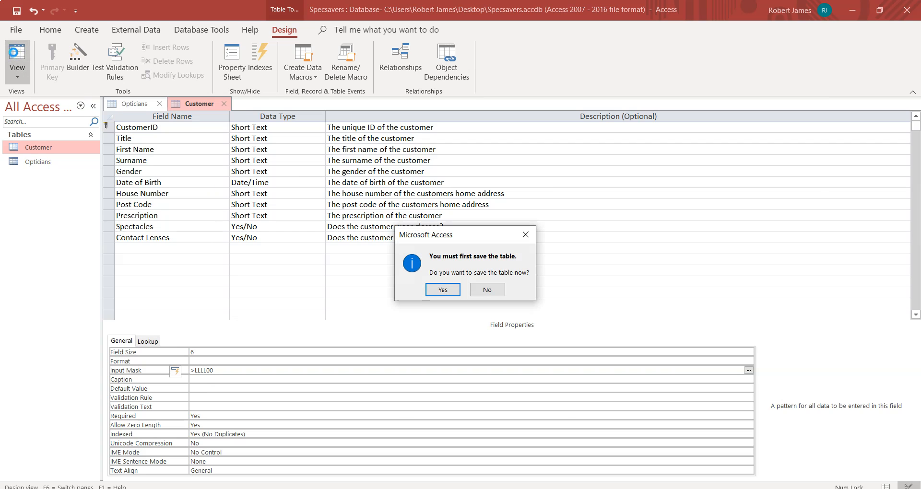
{"action": "left_click", "coordinate": [444, 290]}
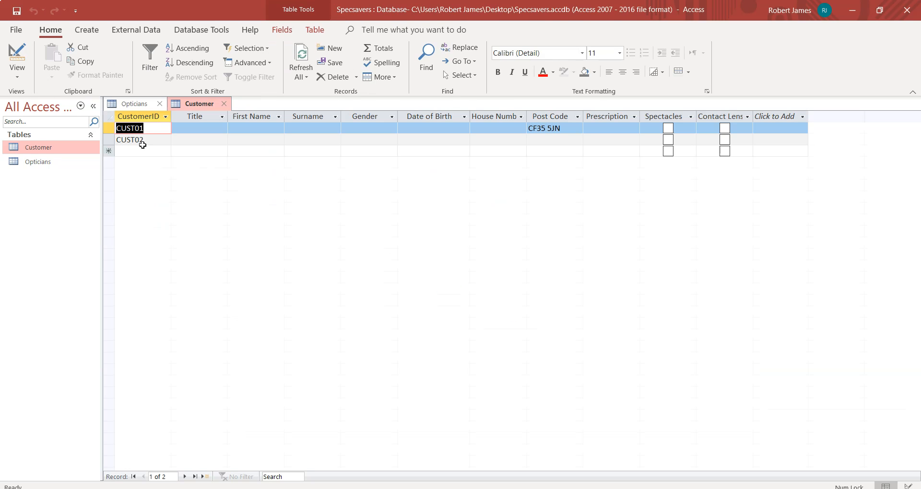